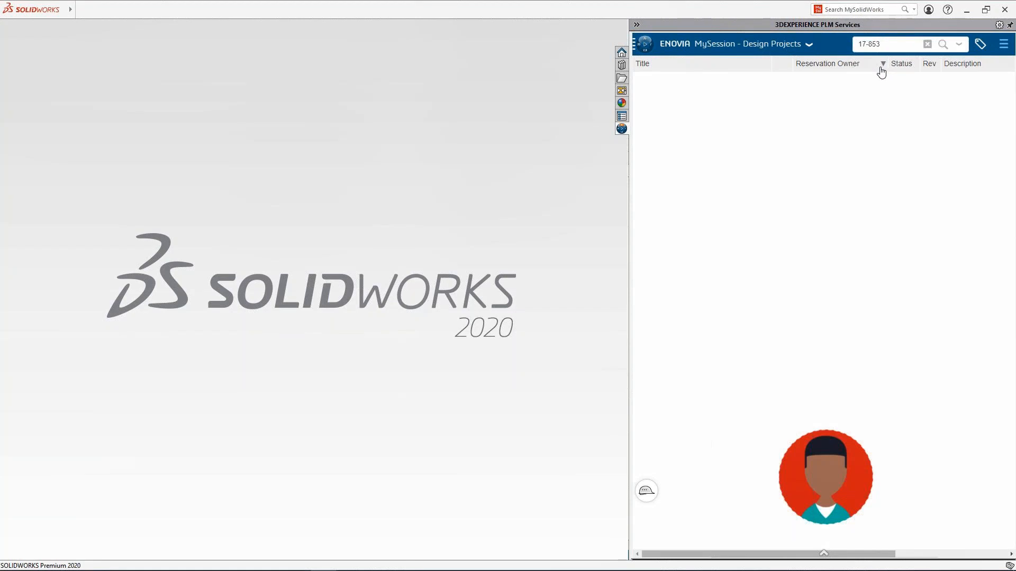
Open the 17-853 FRAME ASSEMBLY physical product from the search results in Resolved mode and close the results
left_click(992, 109)
left_click(1001, 108)
left_click(958, 178)
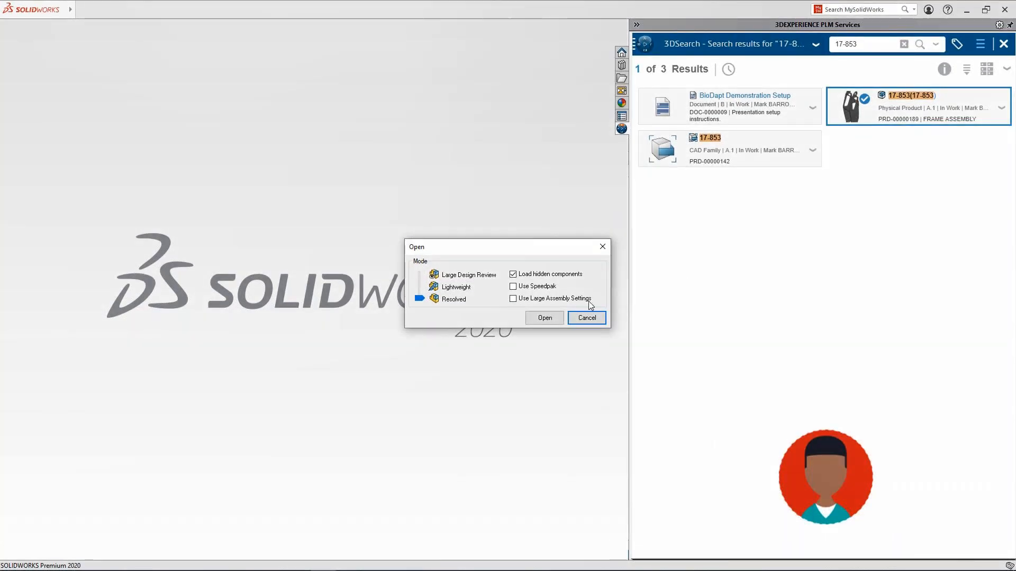
left_click(545, 322)
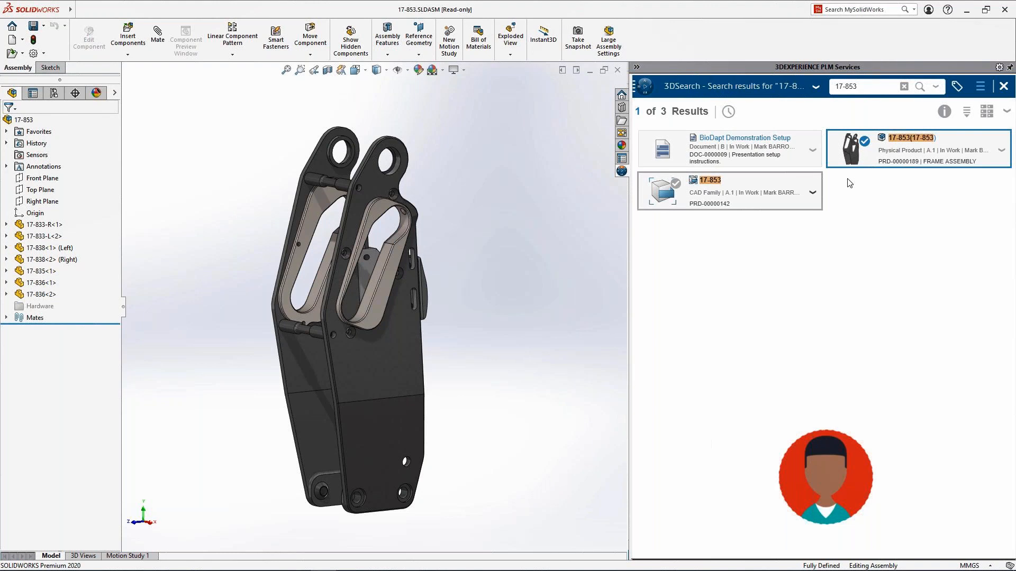
left_click(1004, 90)
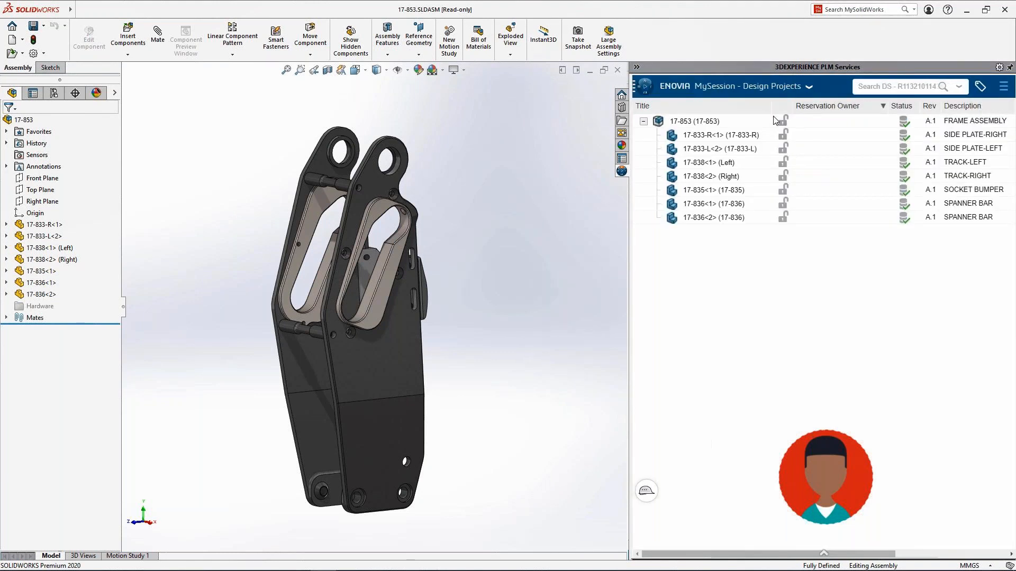
Reserve the 17-853 frame assembly together with all of its components
left_click(774, 121)
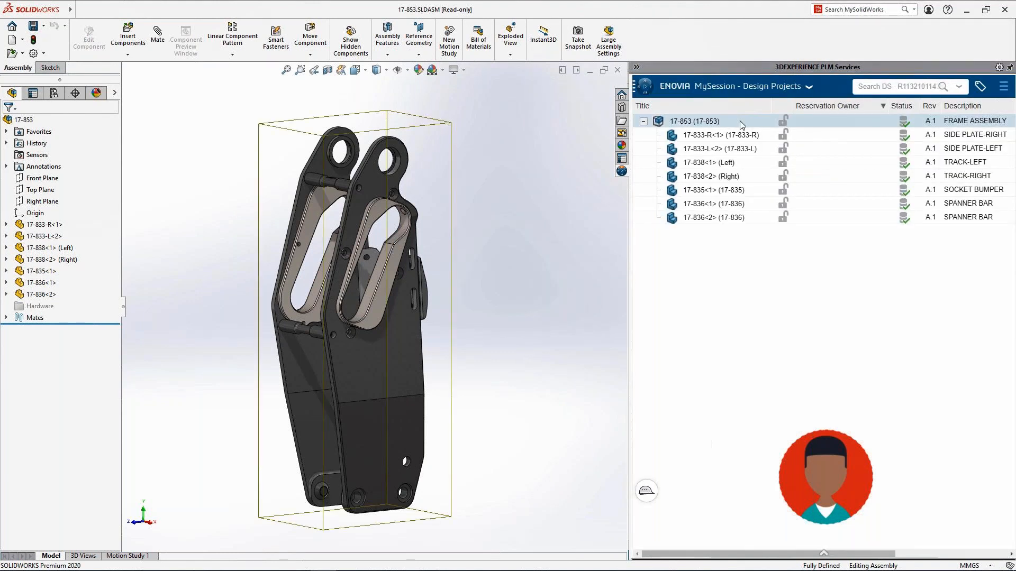
left_click(721, 220, "shift")
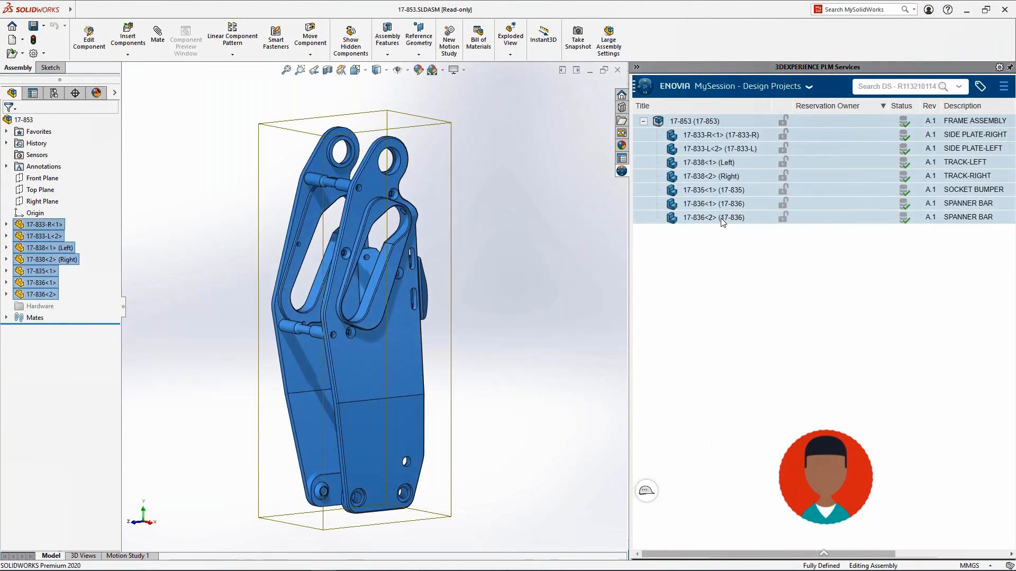
right_click(722, 220)
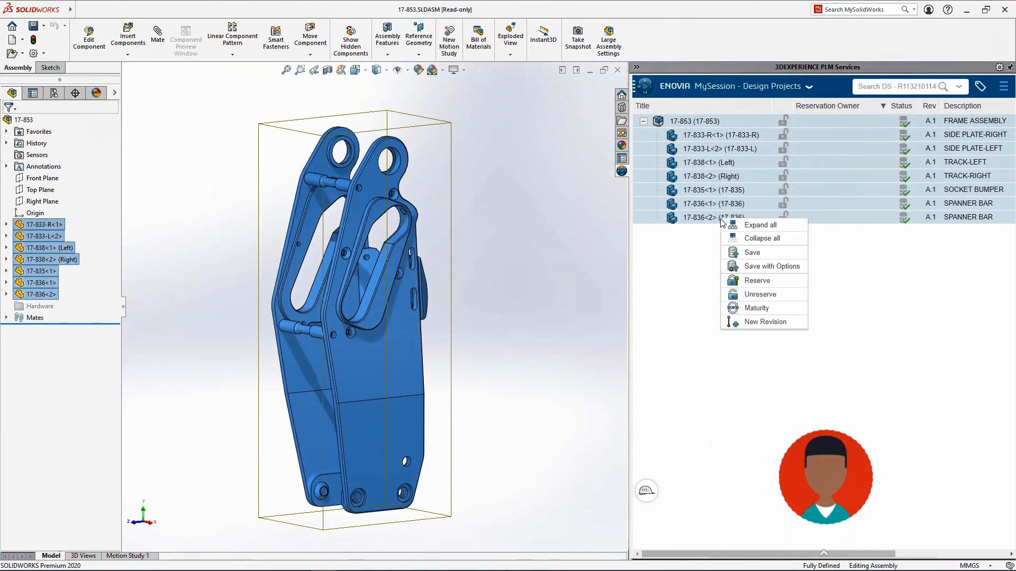
left_click(751, 282)
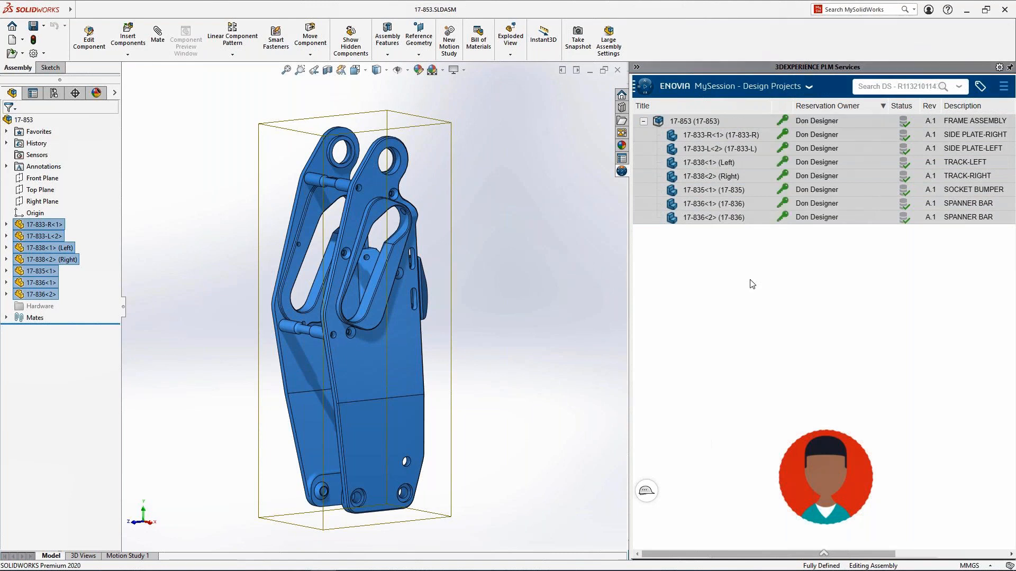
left_click(752, 284)
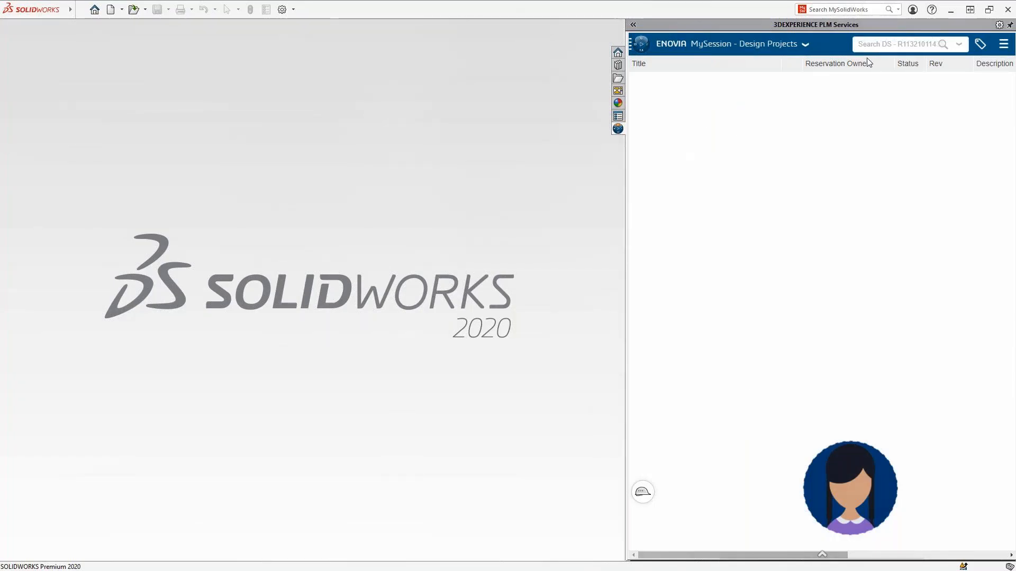
Search for "moto knee", open the MOTO KNEE physical product, and close the search results
left_click(895, 45)
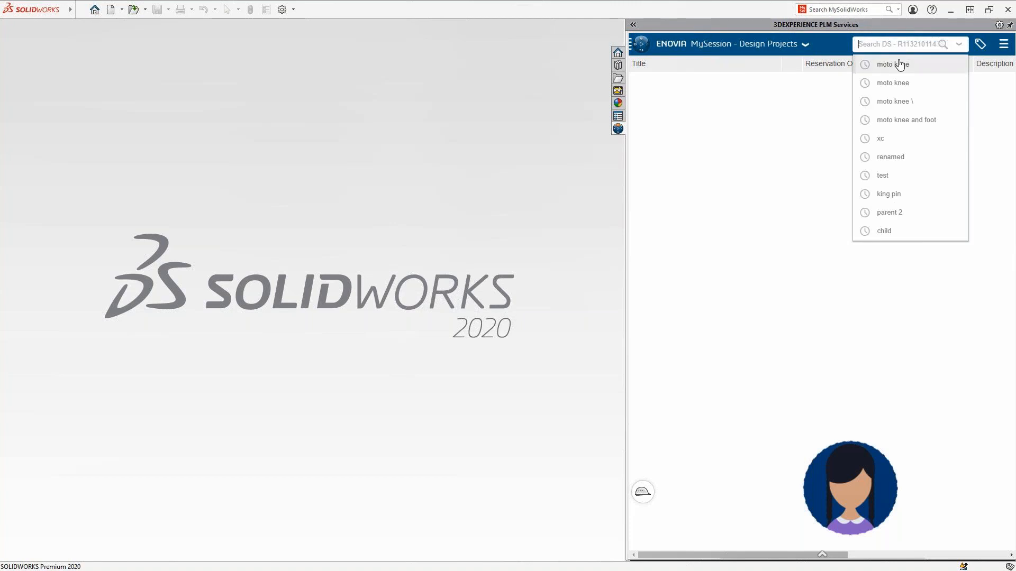
left_click(899, 62)
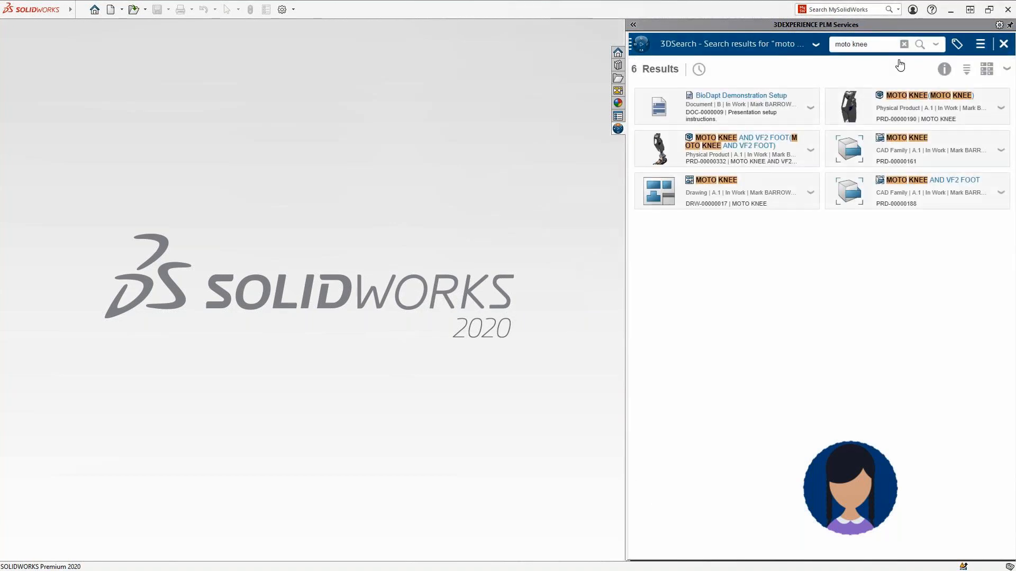
left_click(997, 115)
left_click(999, 111)
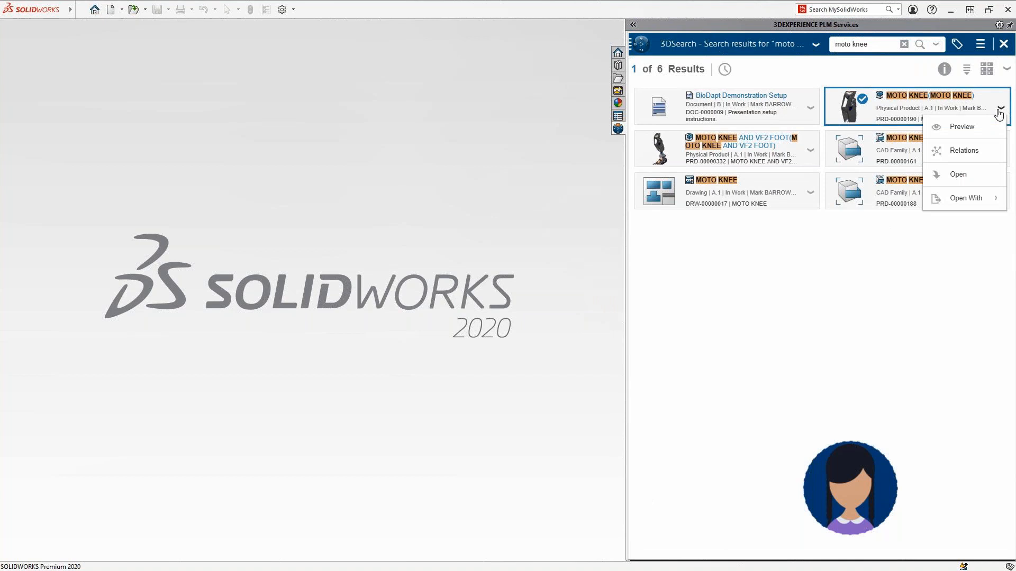
left_click(973, 176)
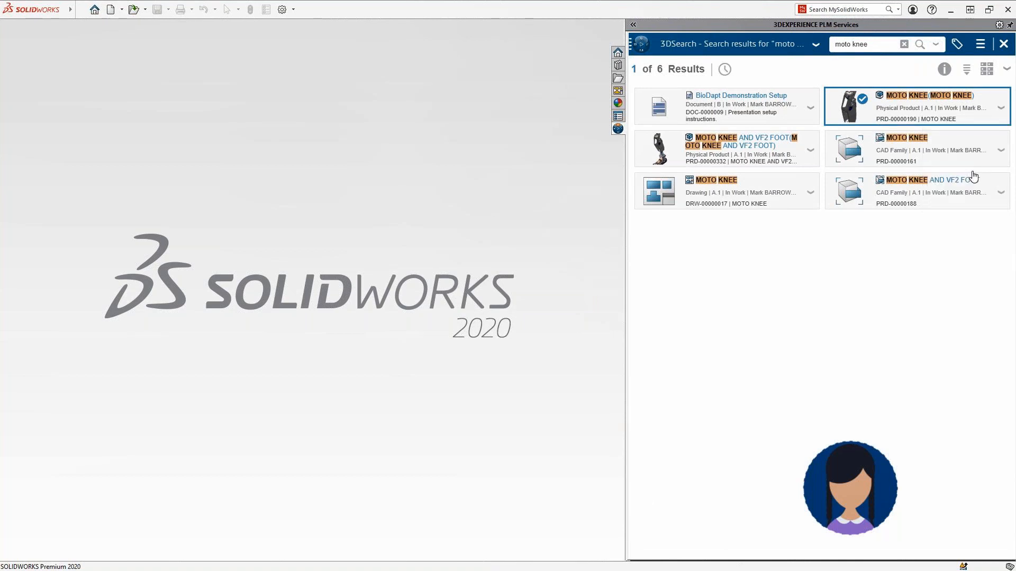
left_click(545, 319)
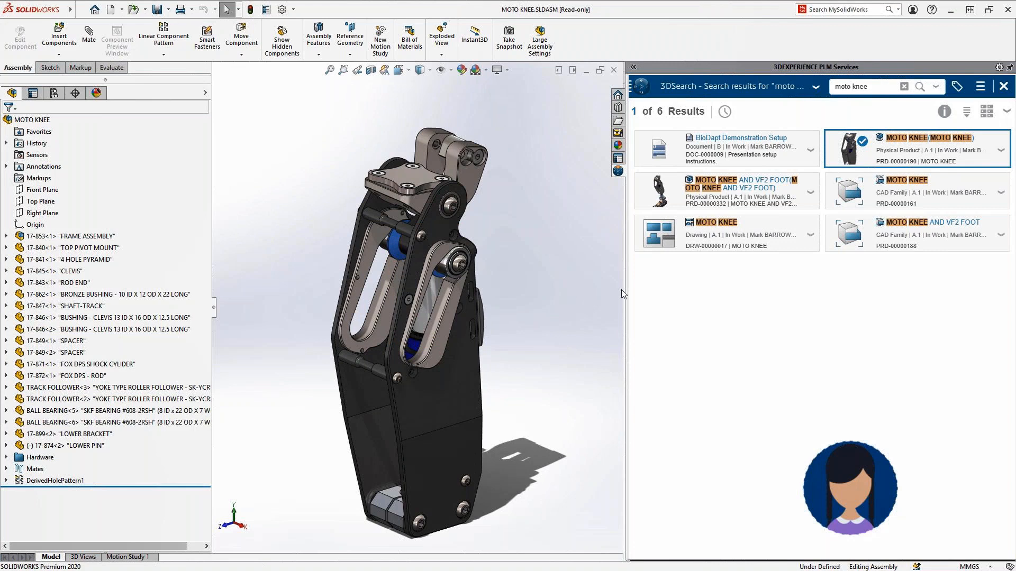
left_click(1004, 87)
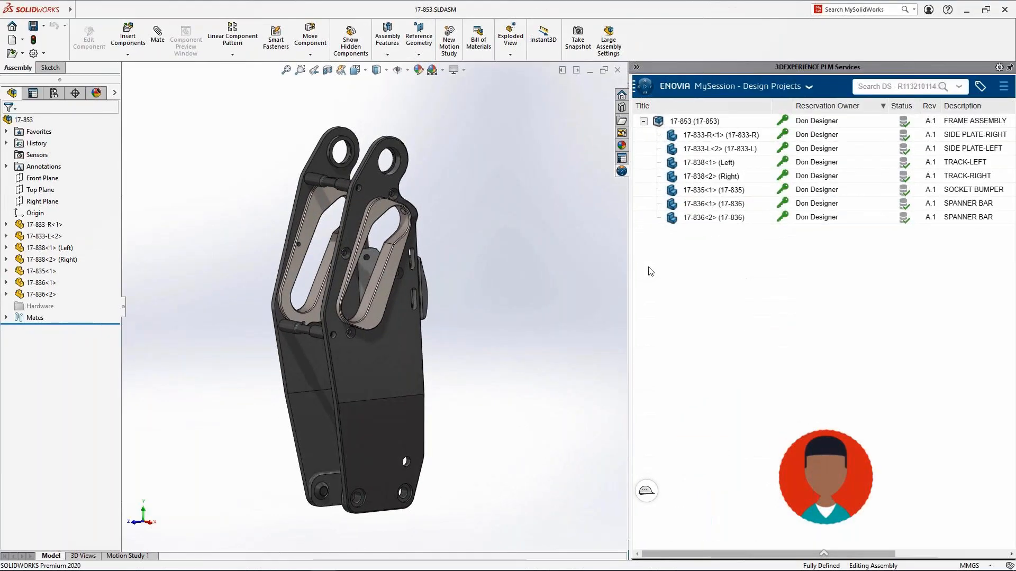
Unsuppress both Cut-Extrude10 favorites in the 17-853 frame assembly and save the assembly to the 3DEXPERIENCE platform
left_click(6, 132)
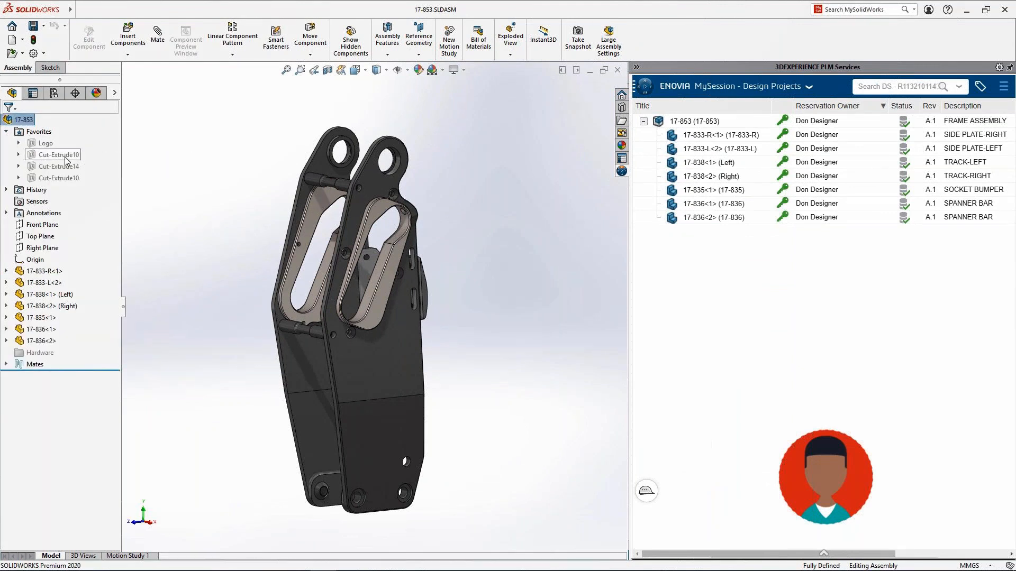
left_click(47, 154)
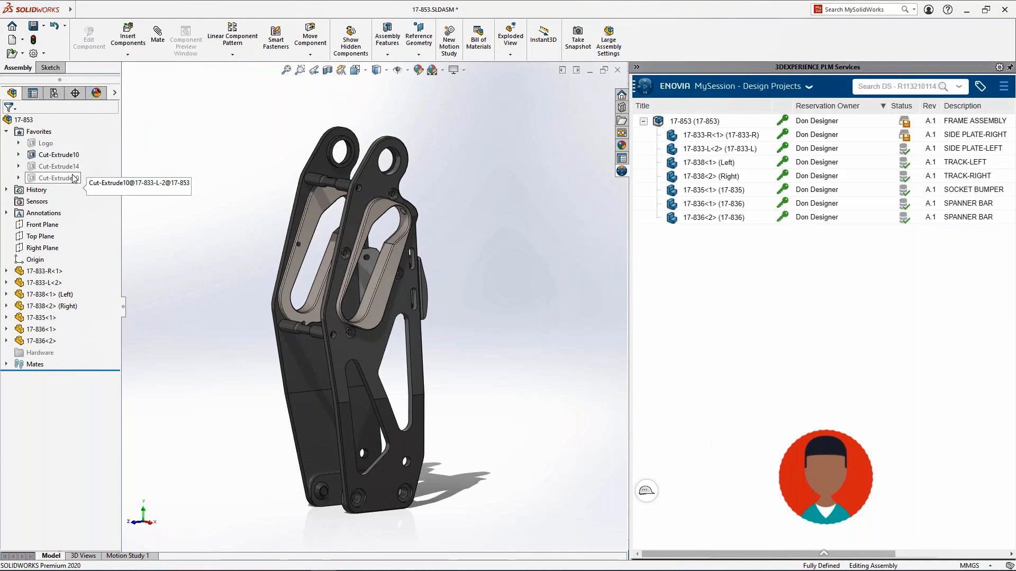
left_click(58, 177)
left_click(113, 143)
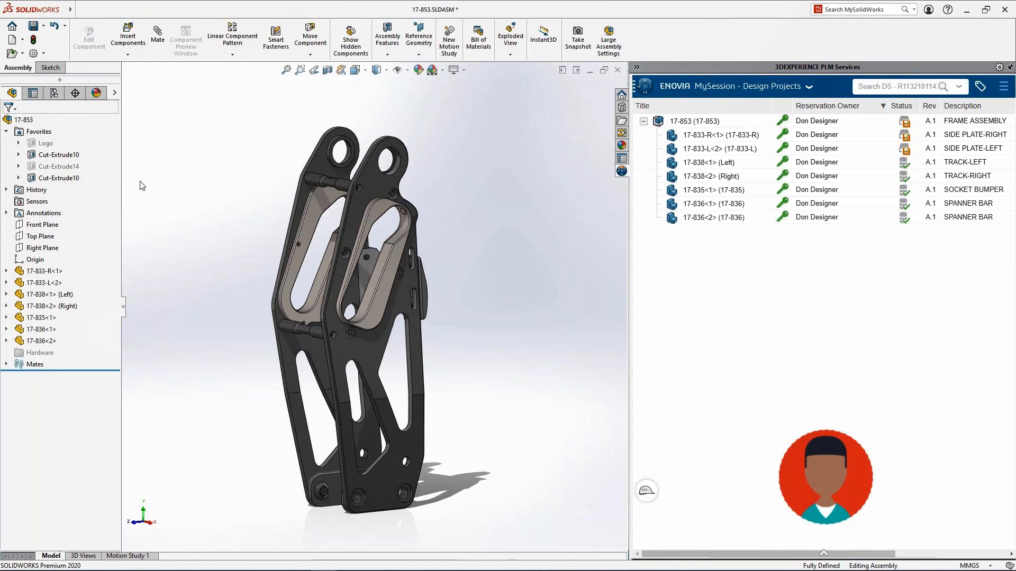
mouse_move(226, 352)
middle_mouse_down()
mouse_move(334, 279)
mouse_move(385, 365)
mouse_move(222, 356)
middle_mouse_up()
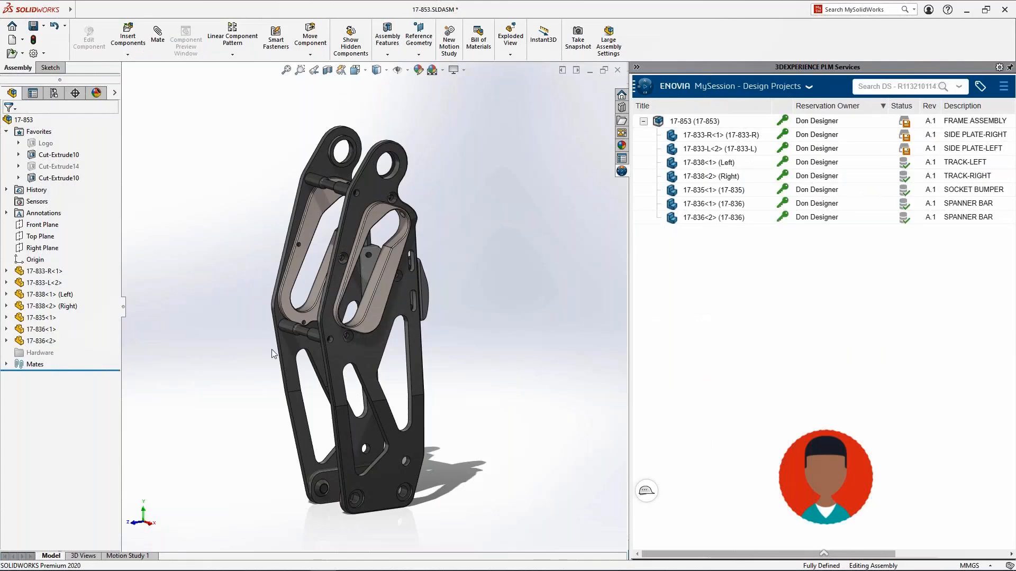
right_click(688, 123)
left_click(718, 172)
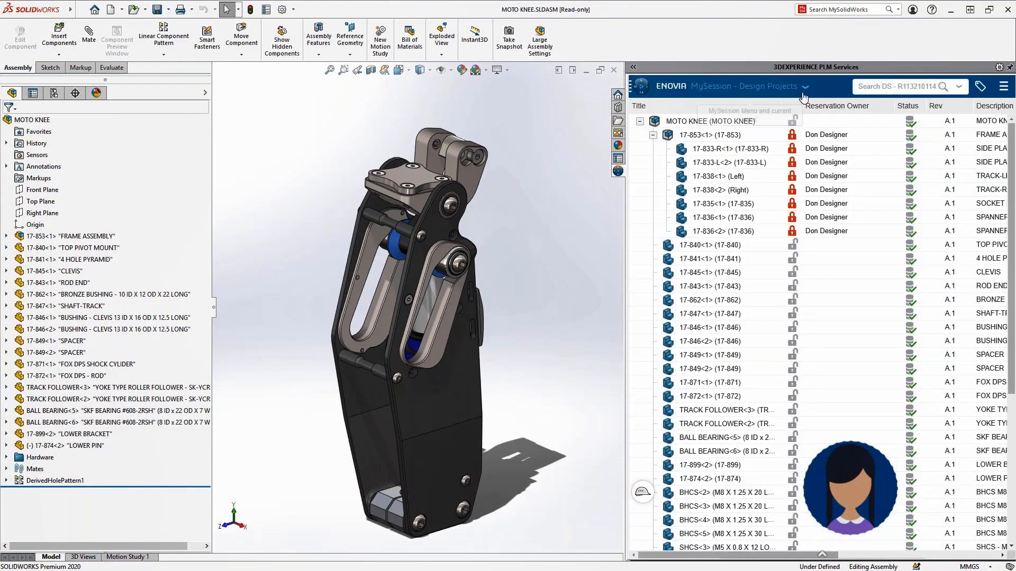
Refresh MySession for the MOTO KNEE assembly, check the frame subassembly's status, and reload 17-853 from the server
left_click(804, 98)
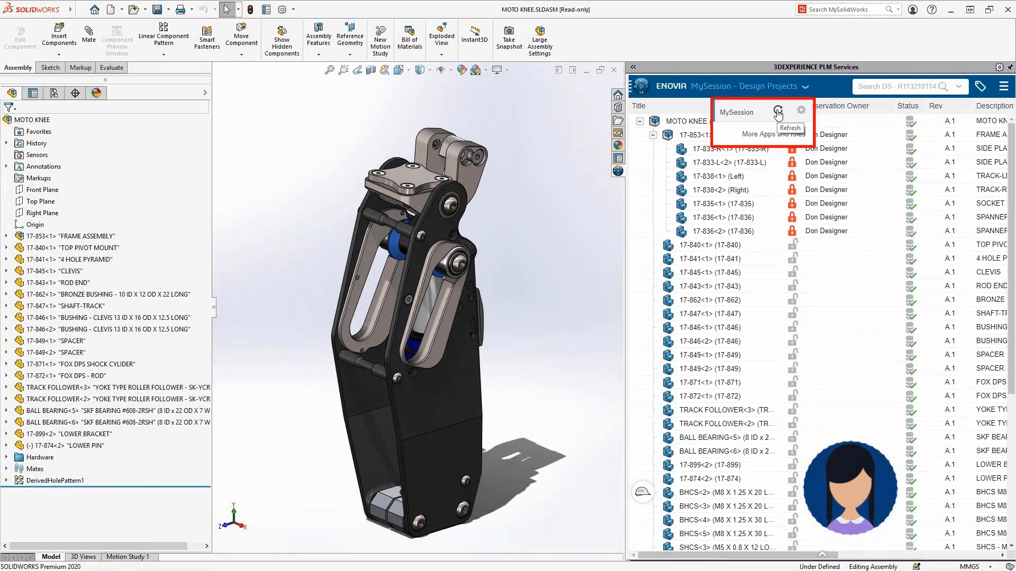
left_click(778, 112)
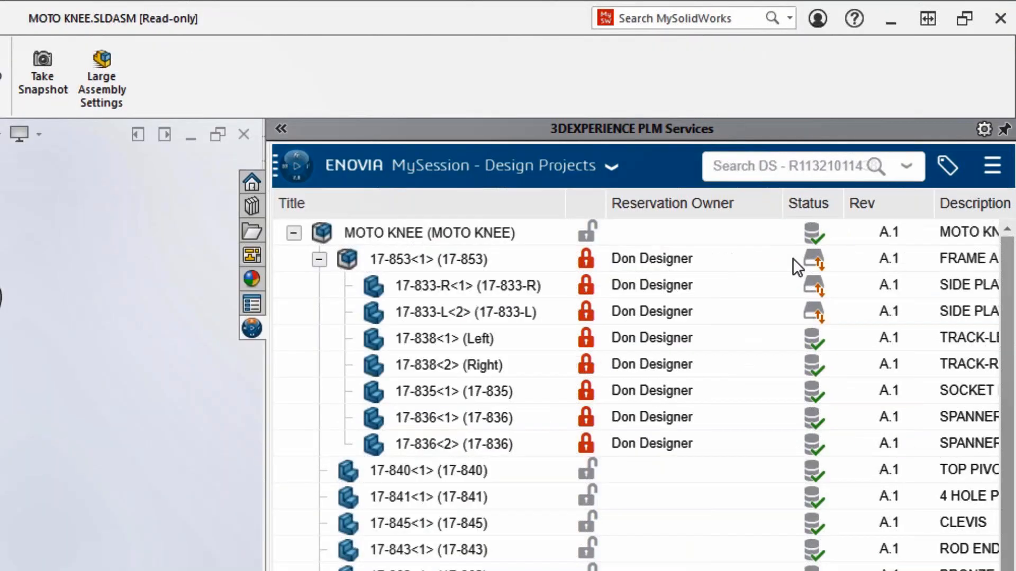
mouse_move(812, 258)
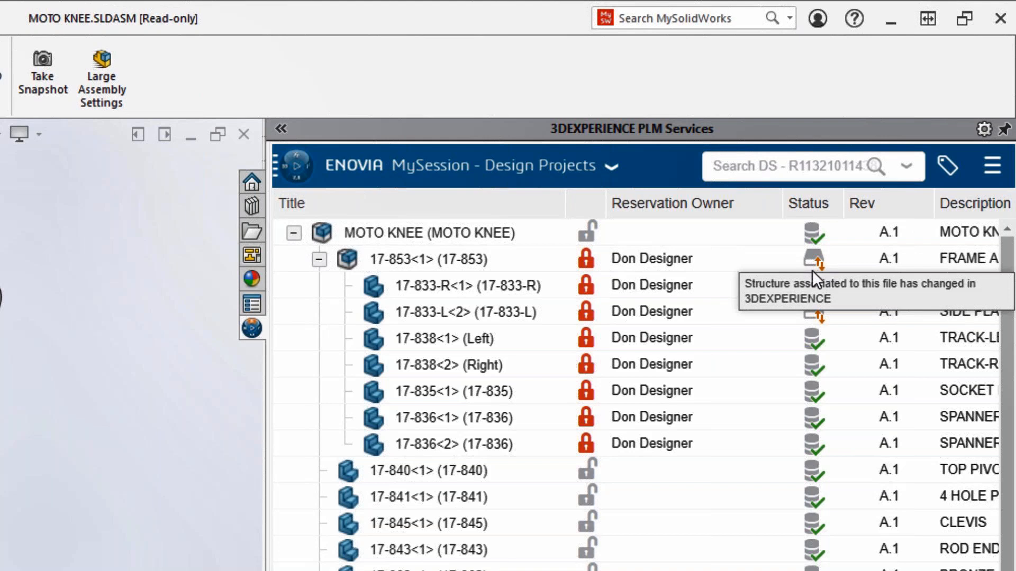
mouse_move(815, 286)
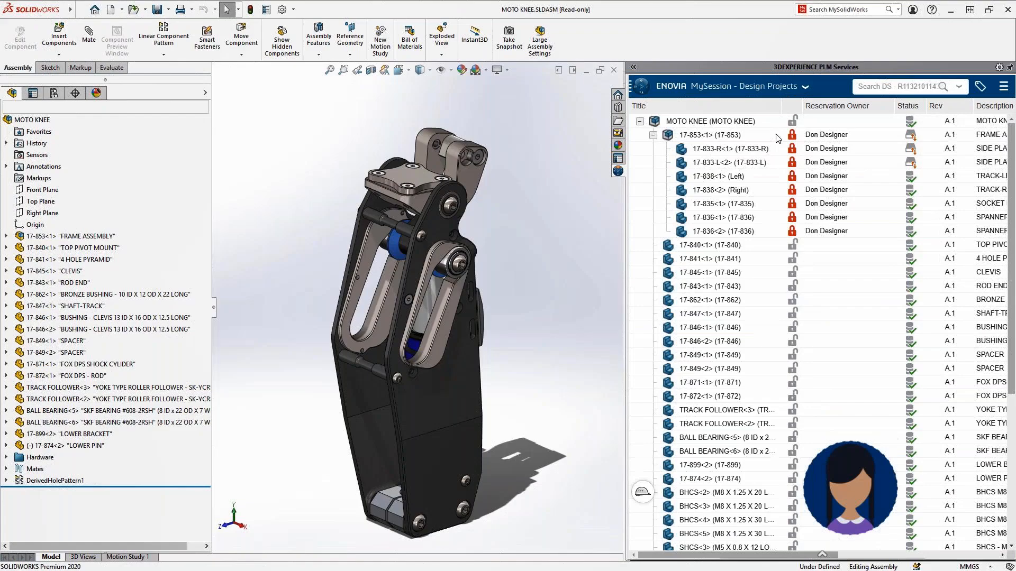
right_click(778, 138)
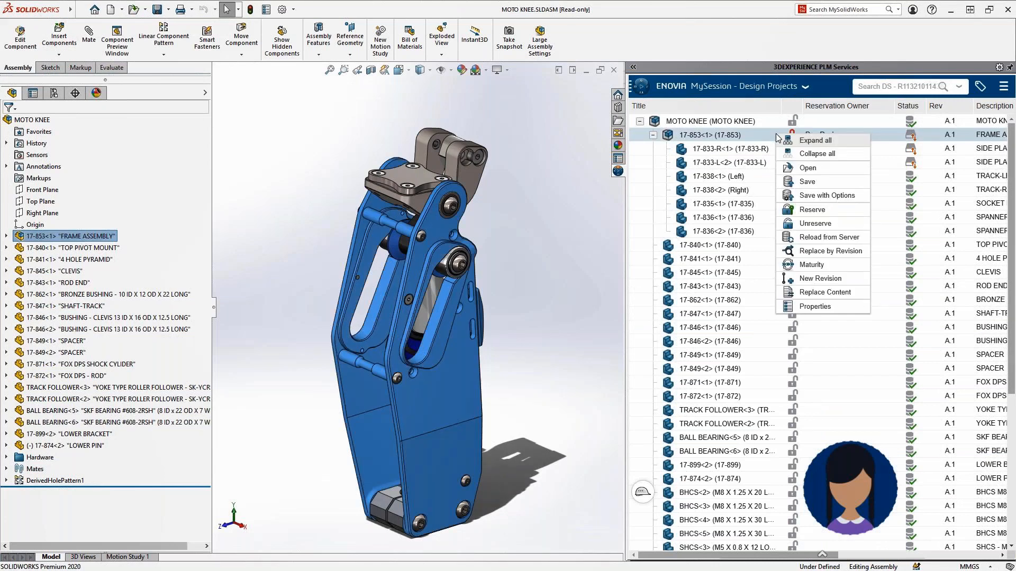
left_click(804, 240)
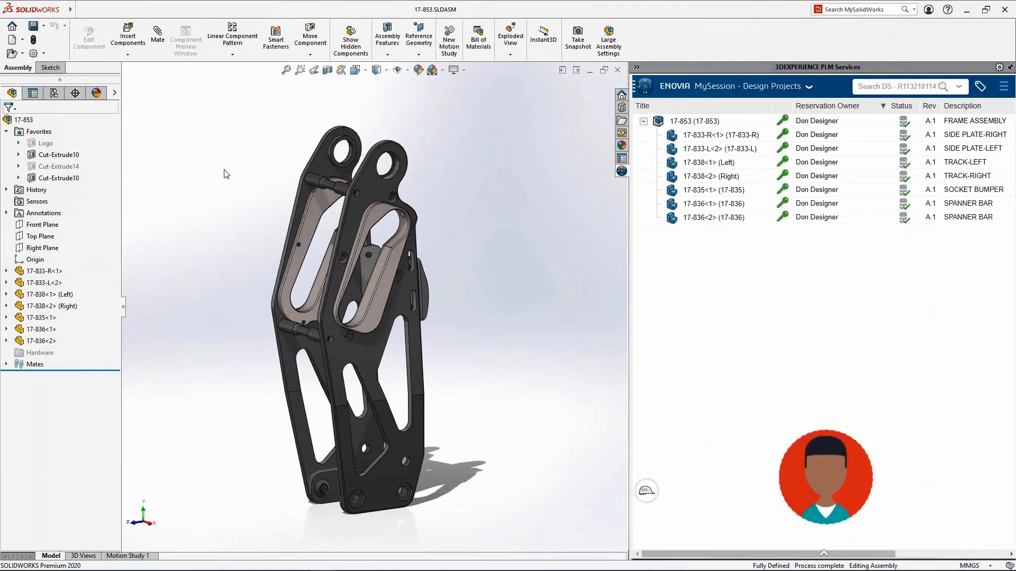
Unsuppress the Logo and Cut-Extrude14 favorites in the 17-853 frame assembly and save it to the platform
left_click(48, 143)
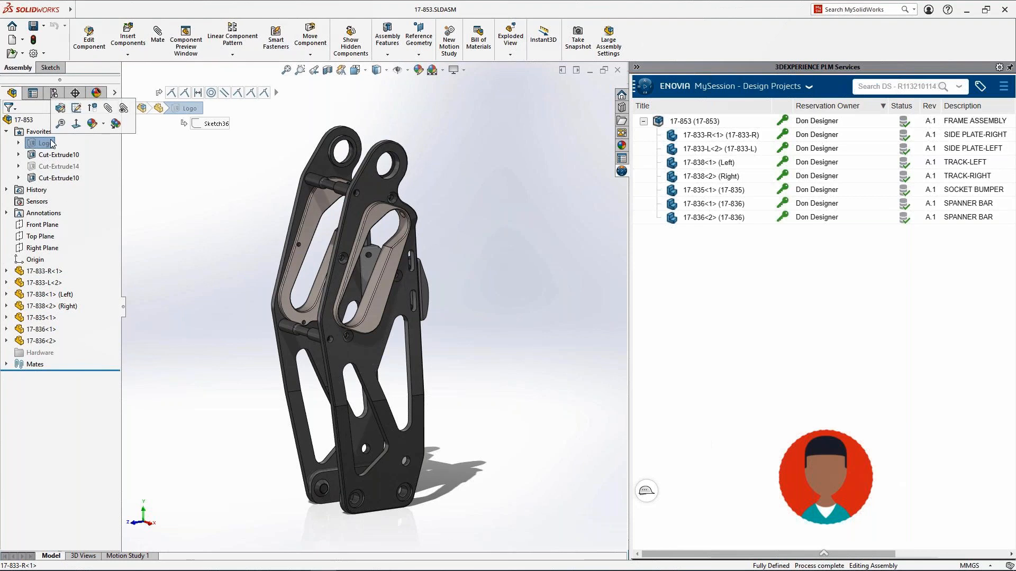
left_click(56, 166, "ctrl")
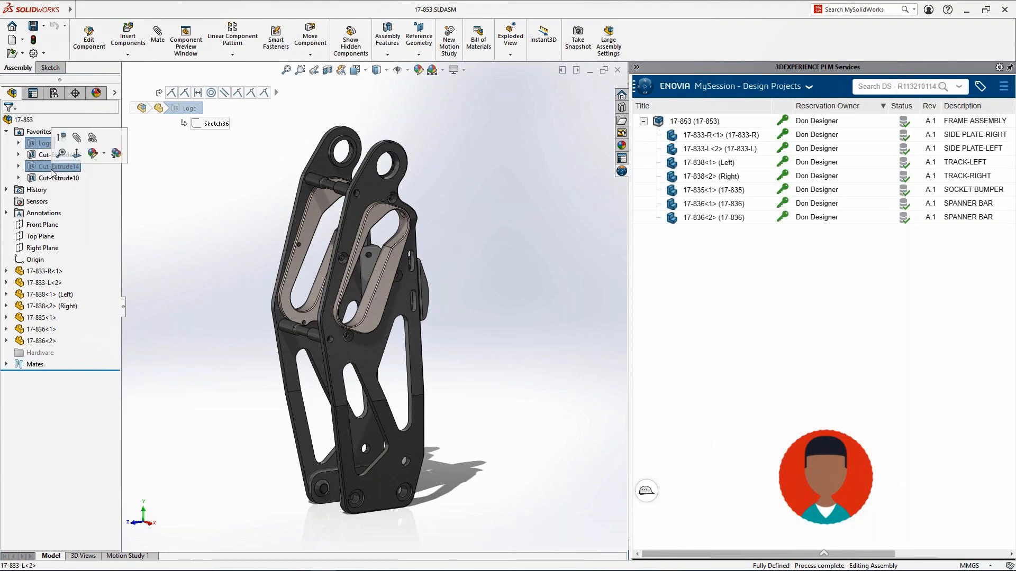
left_click(63, 140)
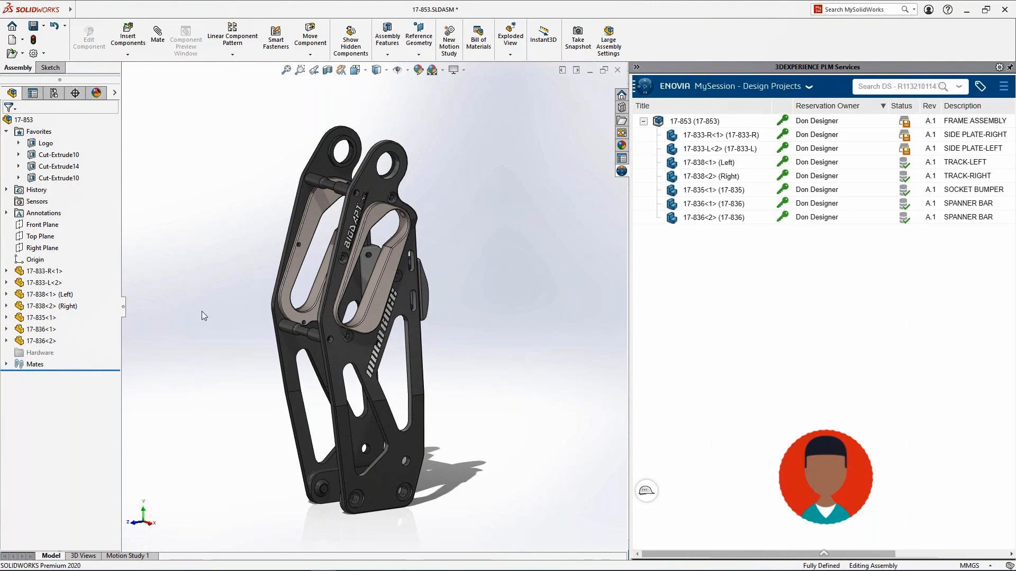
mouse_move(246, 372)
middle_mouse_down()
mouse_move(434, 365)
mouse_move(234, 374)
mouse_move(263, 369)
middle_mouse_up()
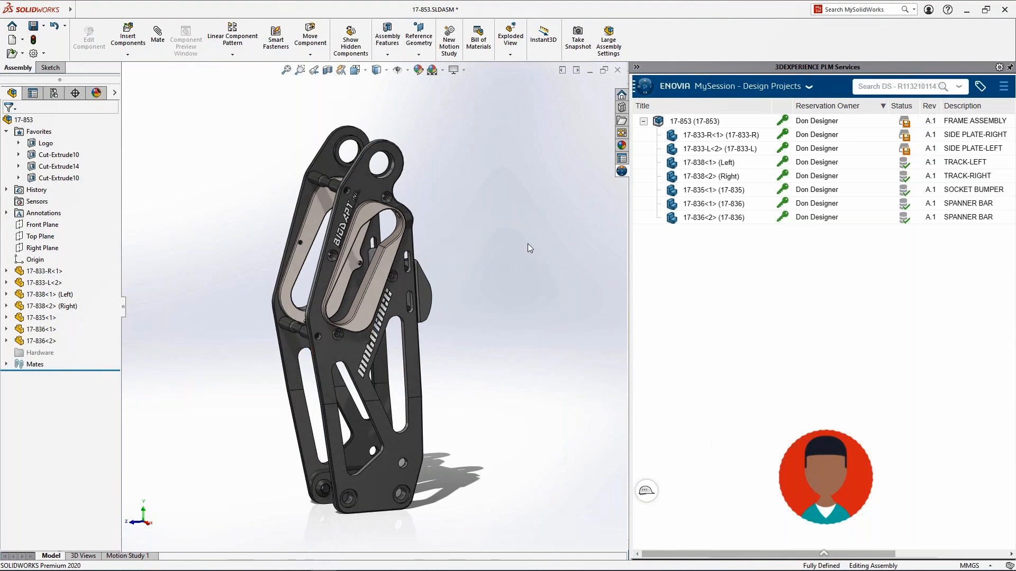
right_click(704, 124)
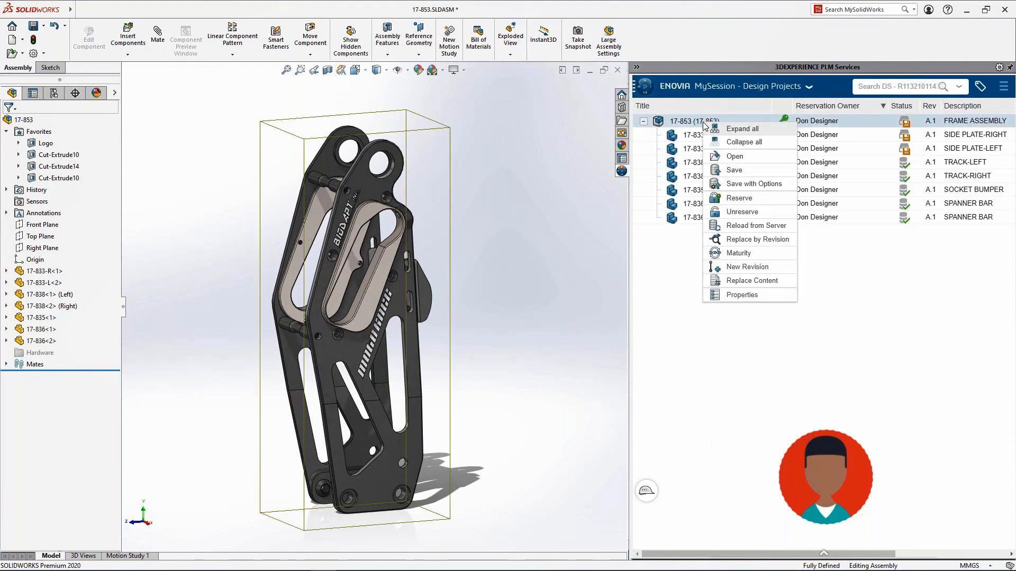
left_click(728, 172)
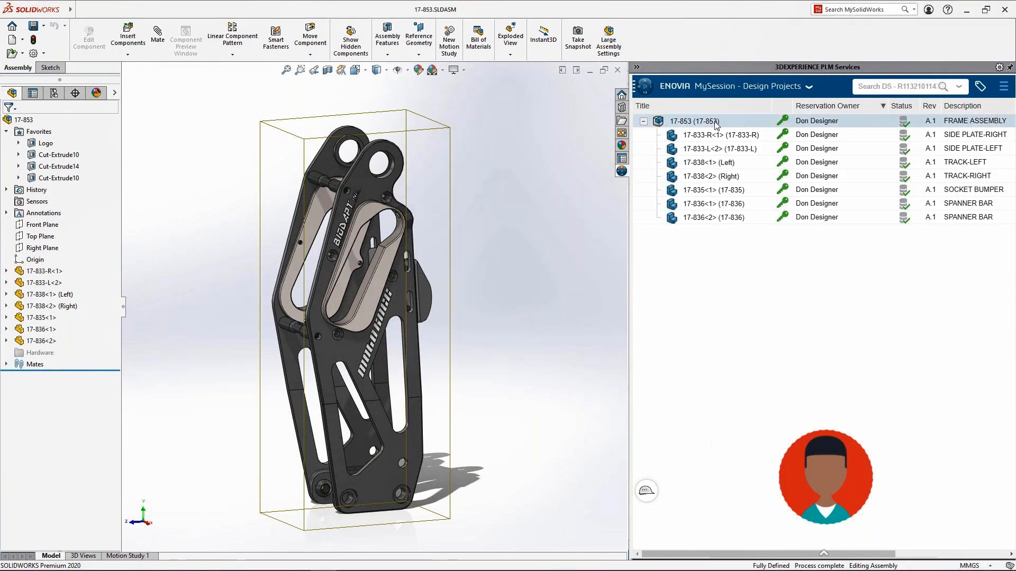
Unreserve the 17-853 frame assembly and all of its components
left_click(714, 217, "shift")
right_click(713, 218)
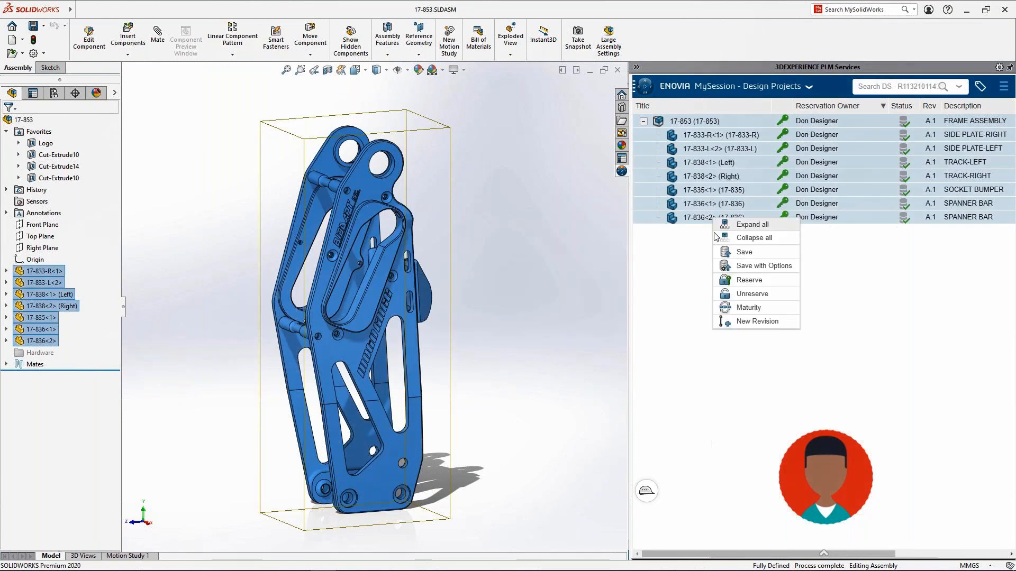
left_click(752, 295)
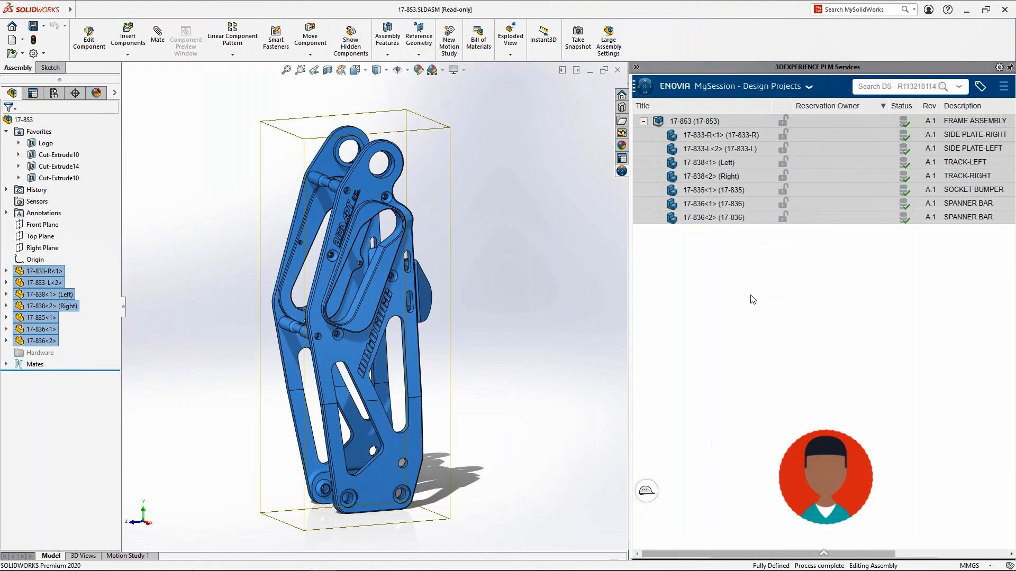
left_click(753, 300)
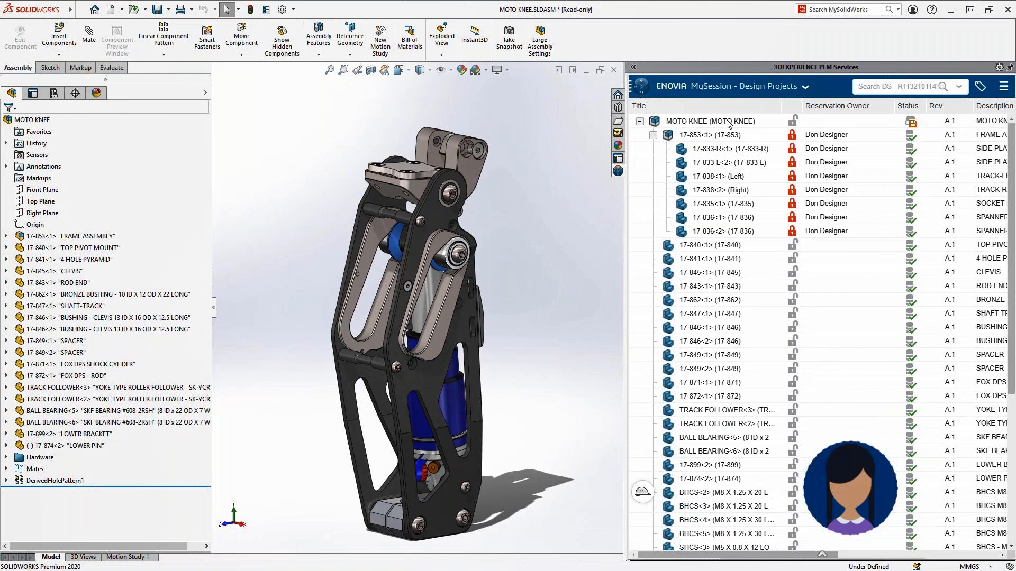
Reserve the MOTO KNEE assembly together with the 17-841 4 HOLE PYRAMID part in MySession
left_click(729, 124)
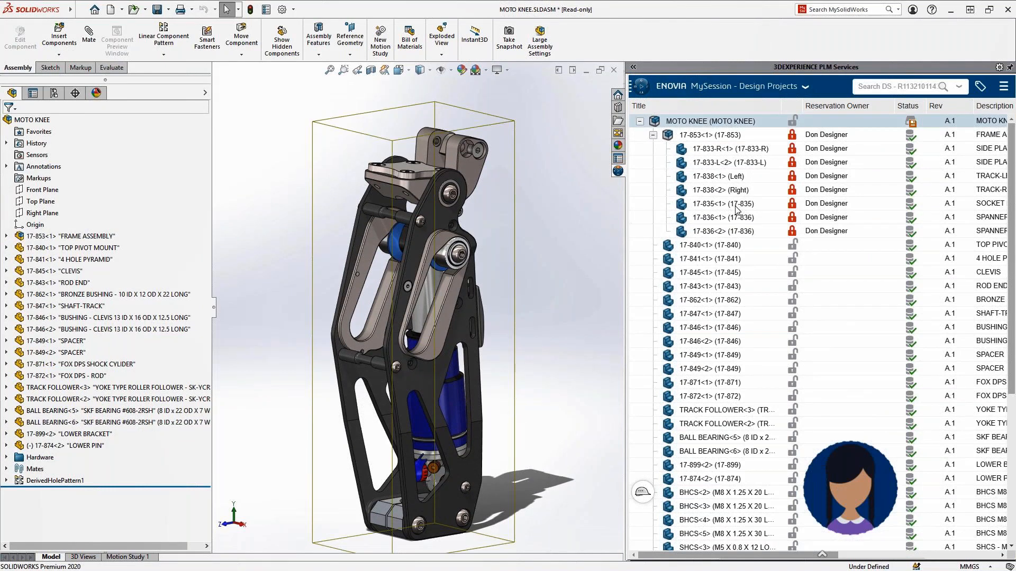
left_click(737, 258)
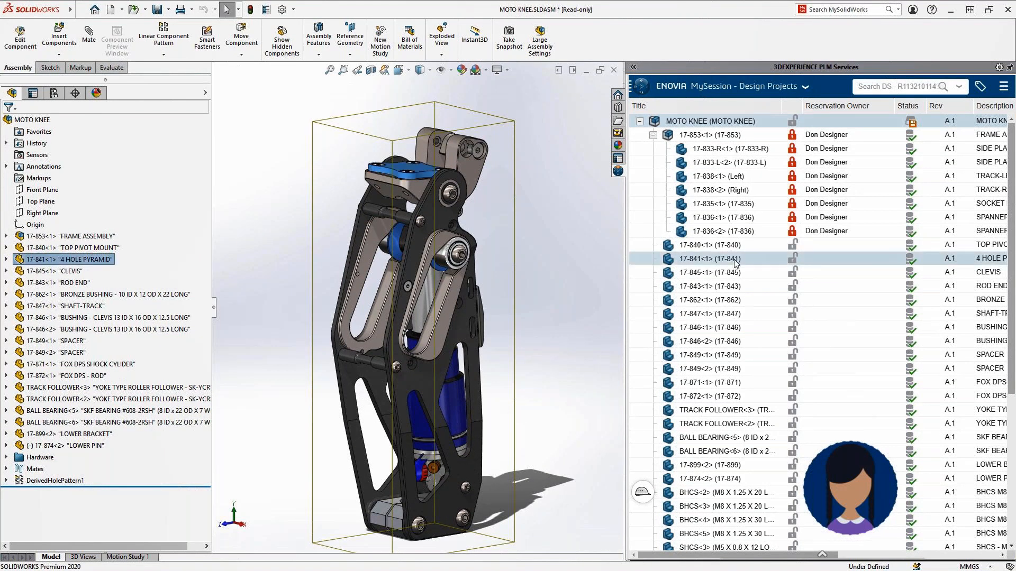
right_click(736, 258)
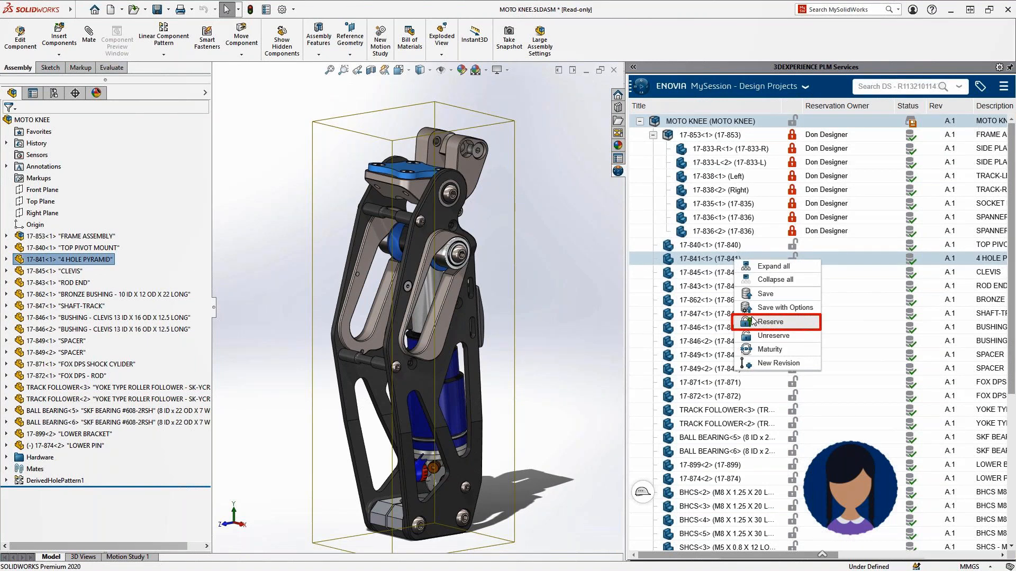
left_click(769, 322)
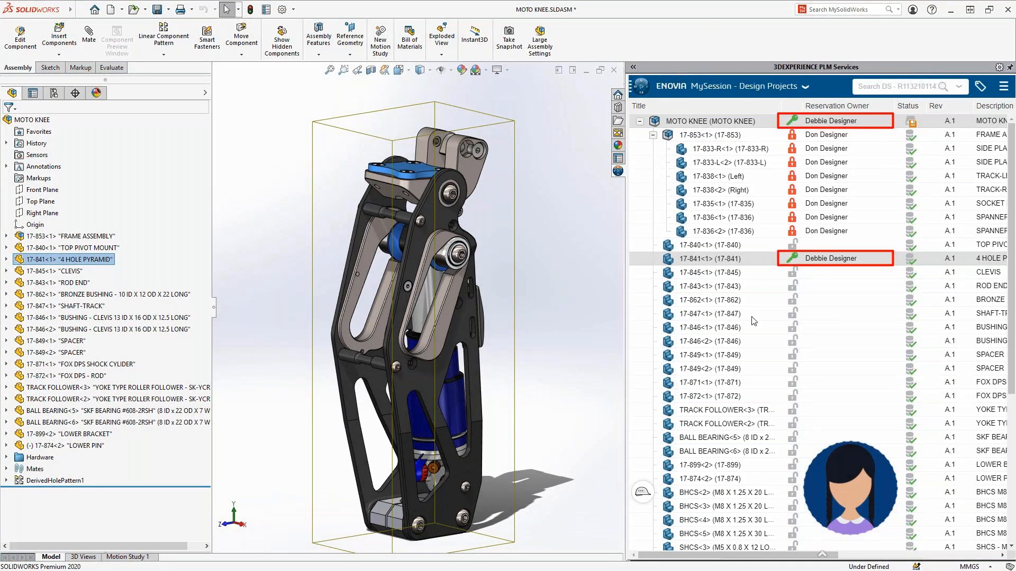
left_click(583, 262)
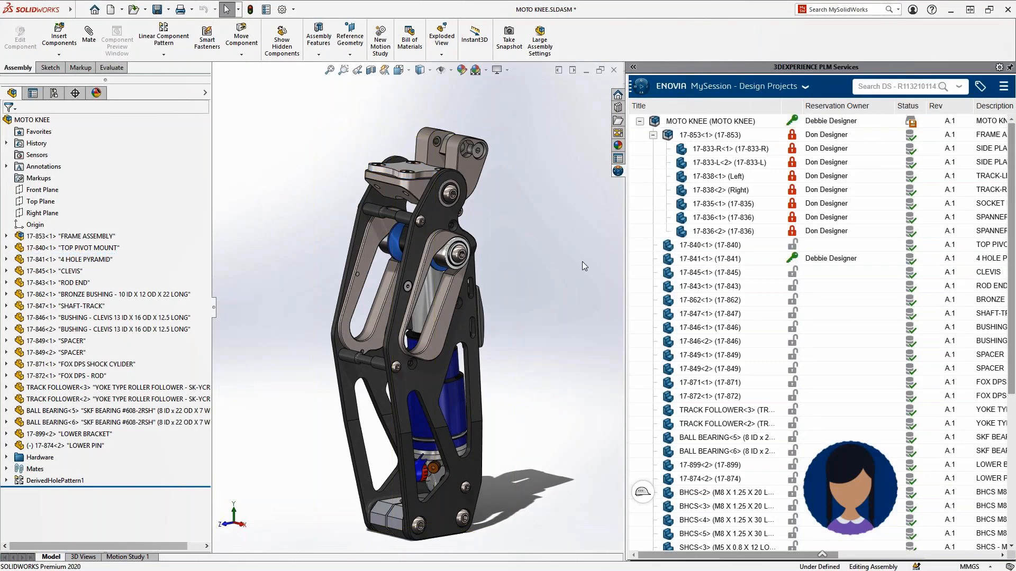
Unsuppress all features from Revolve1 through Fillet8 in the 17-841 4 HOLE PYRAMID part and inspect its updated geometry
double_click(106, 268)
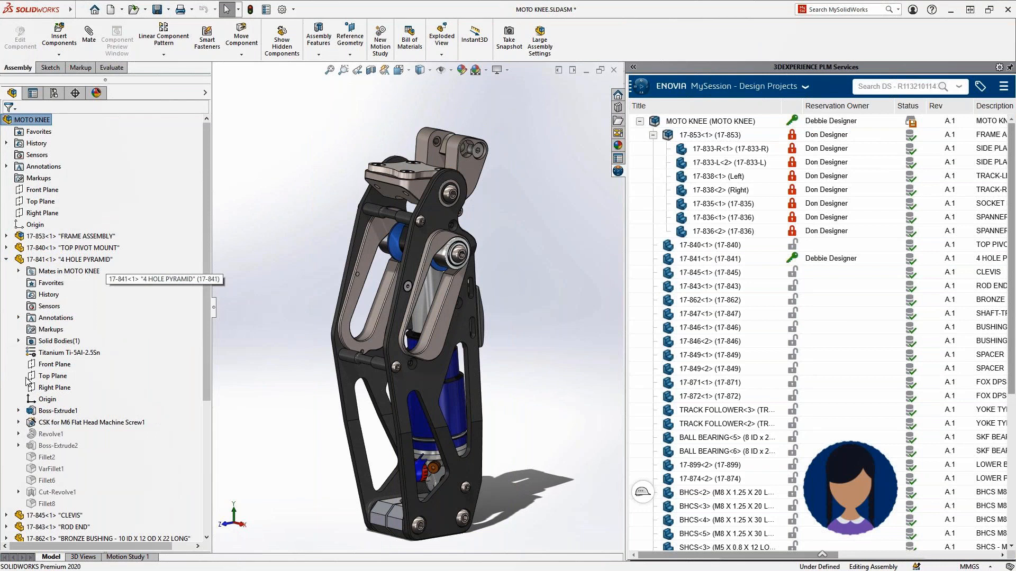
left_click(51, 433)
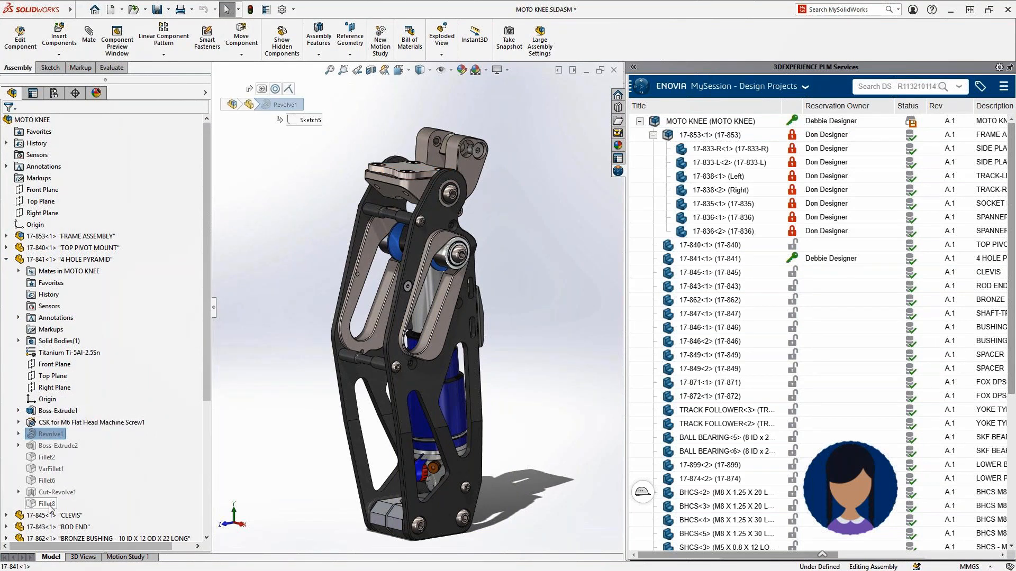
left_click(50, 507, "shift")
right_click(50, 507)
left_click(60, 422)
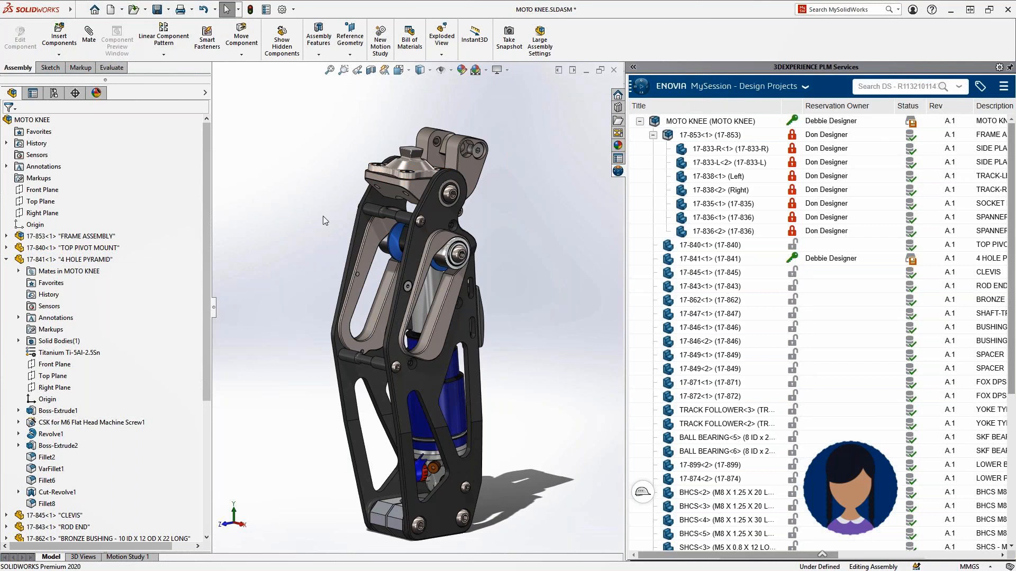
middle_click_drag(323, 216, 326, 286)
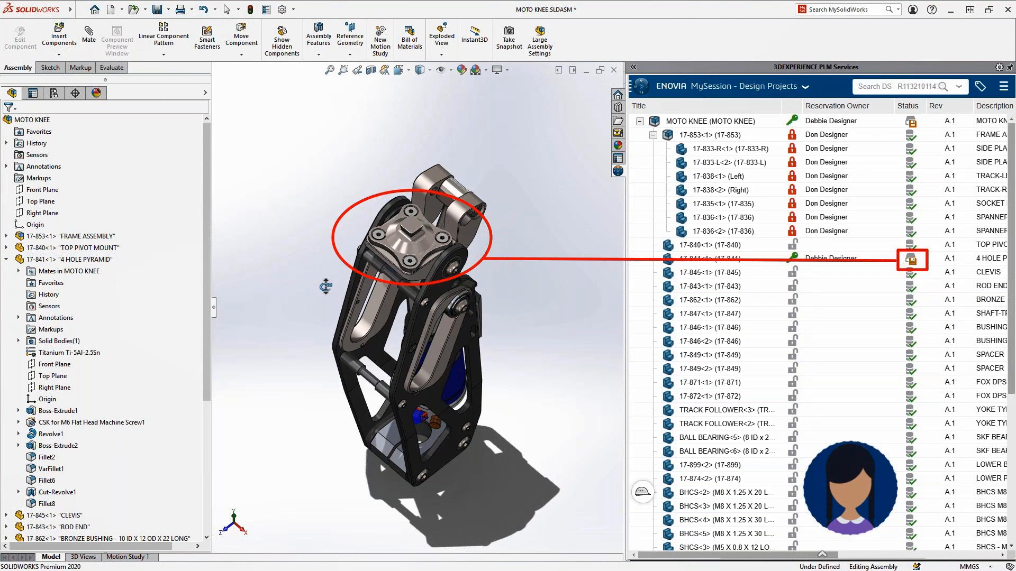
middle_click_drag(326, 286, 319, 216)
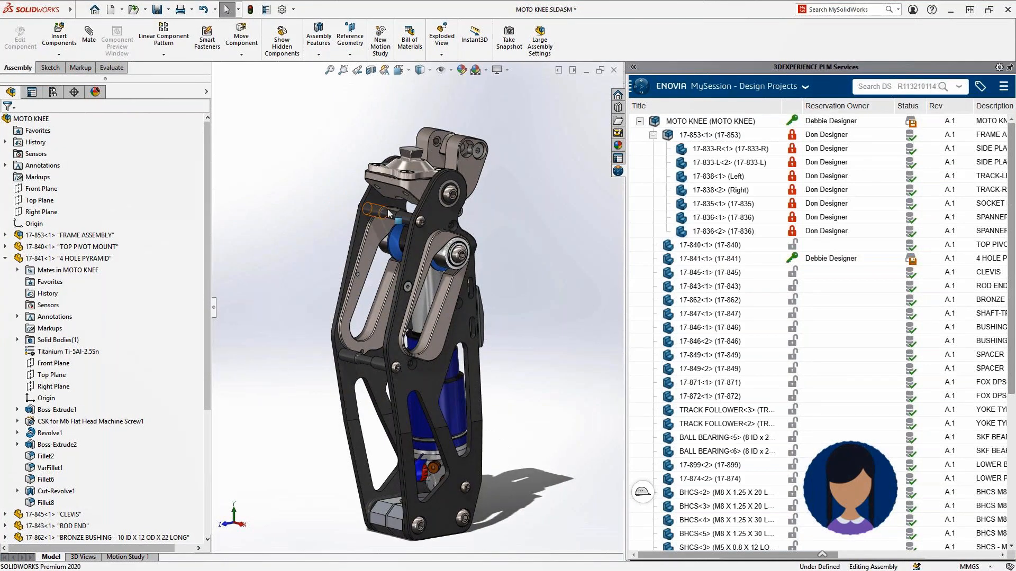
Check the file statuses in MOTO KNEE's save options, cancel the save, and reload the 17-853 frame assembly from the server
right_click(682, 121)
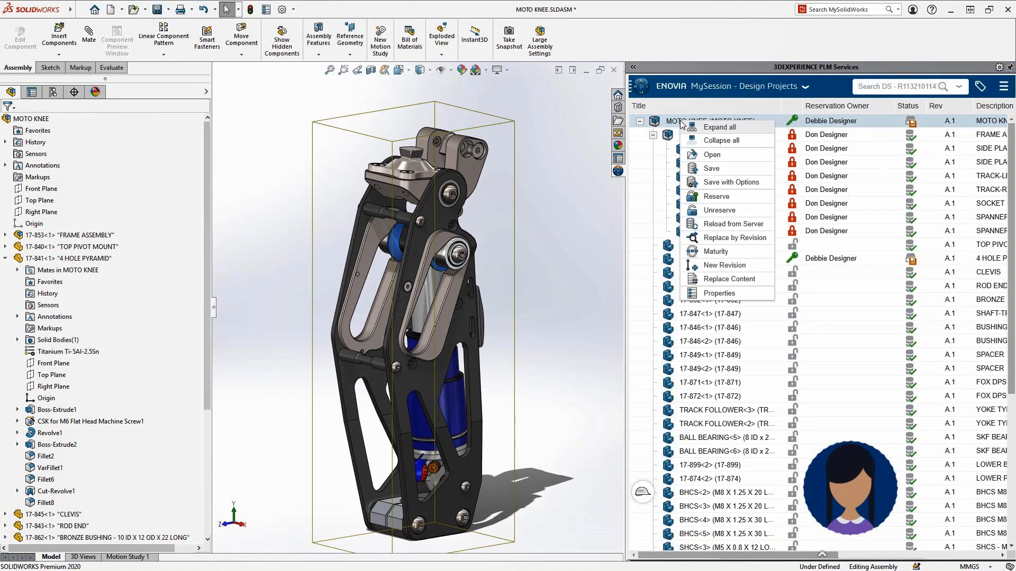
left_click(713, 182)
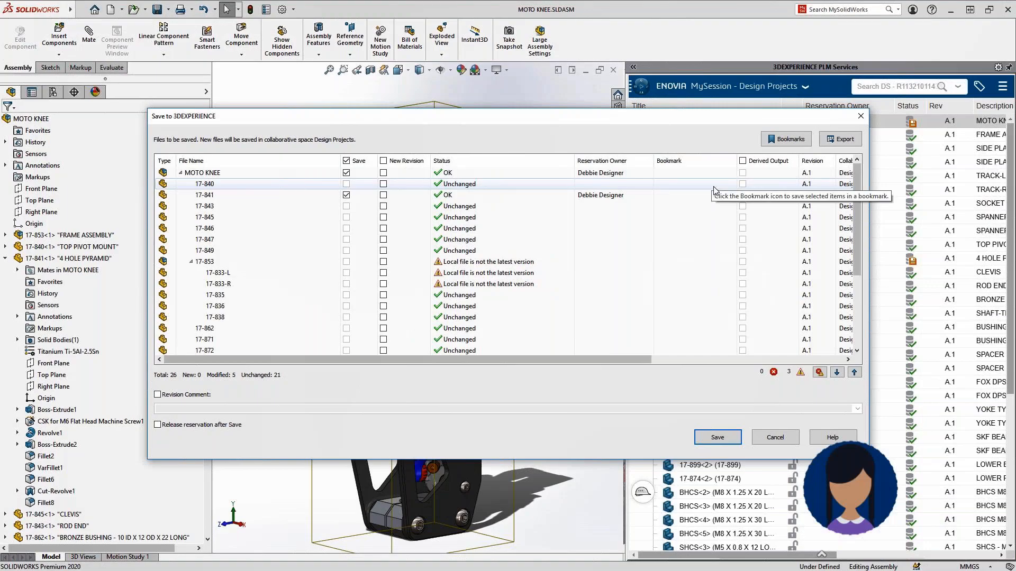
left_click(773, 438)
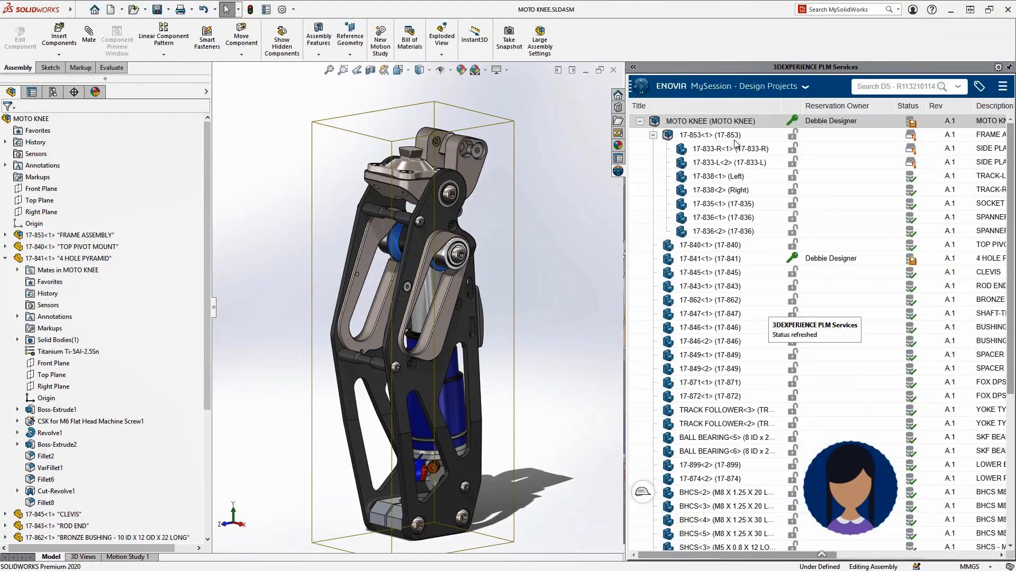
right_click(732, 136)
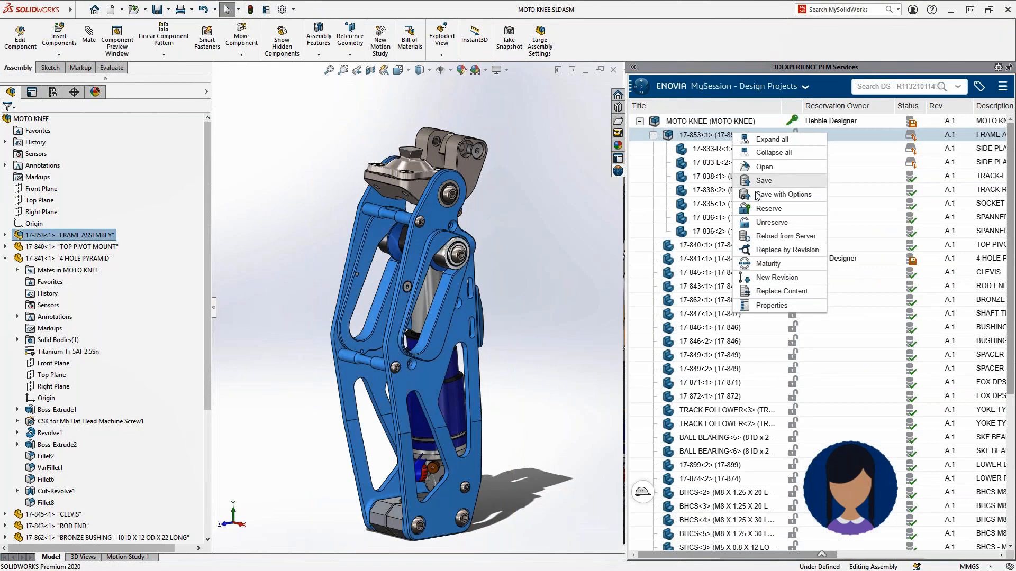
left_click(764, 237)
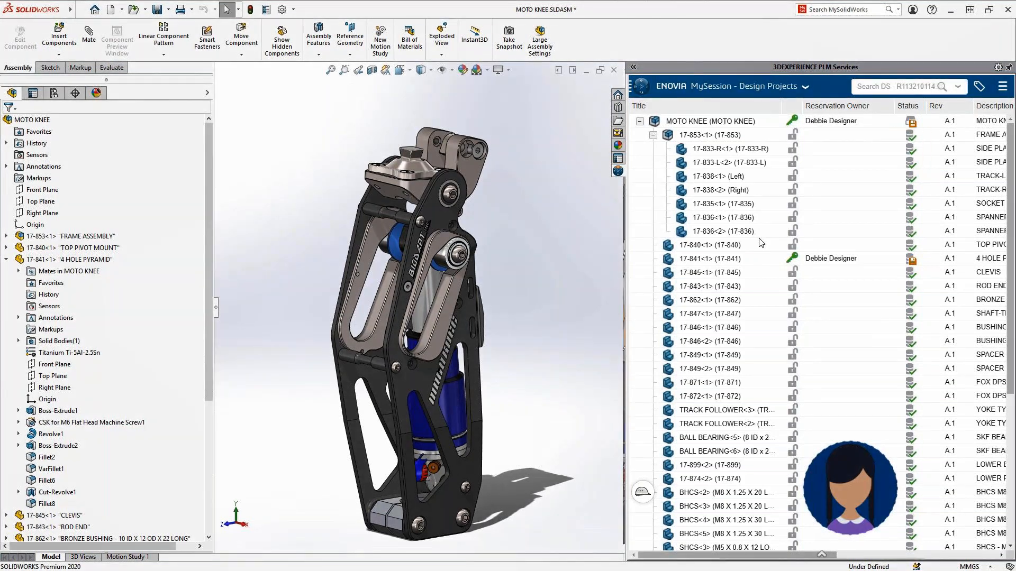
Save MOTO KNEE and the modified 17-841 part to 3DEXPERIENCE with their reservations released after the save
right_click(712, 126)
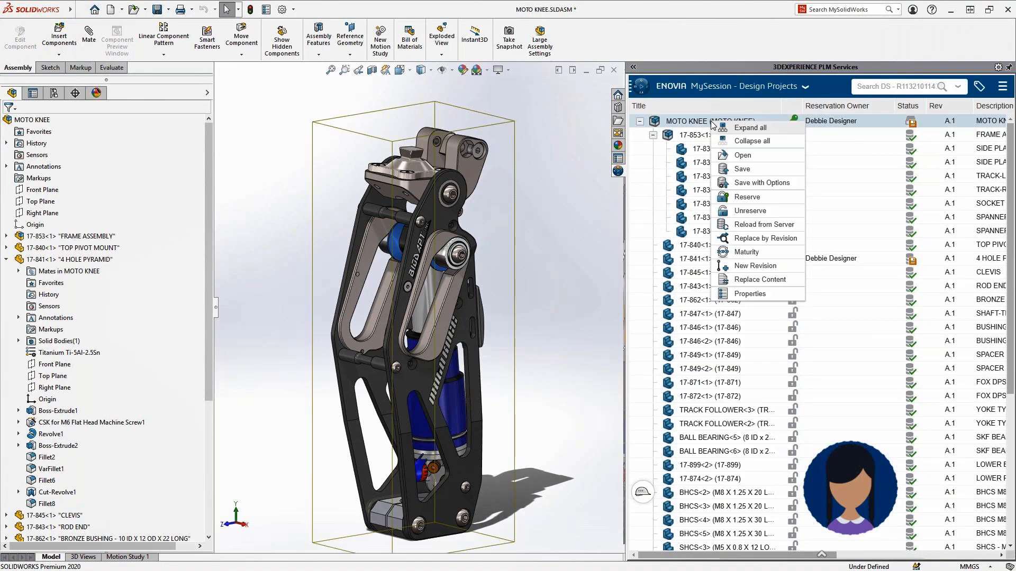
left_click(738, 184)
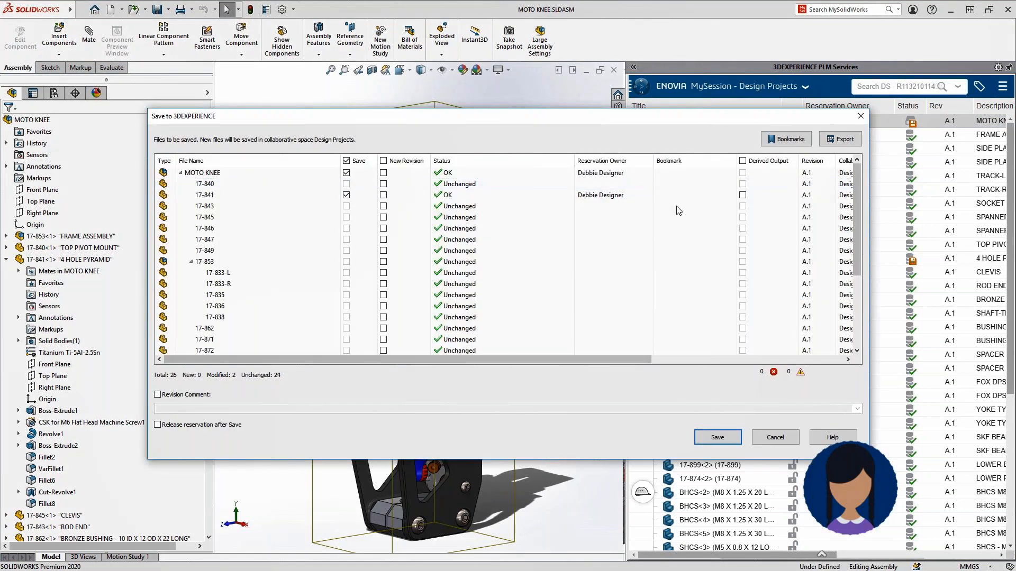
left_click(188, 426)
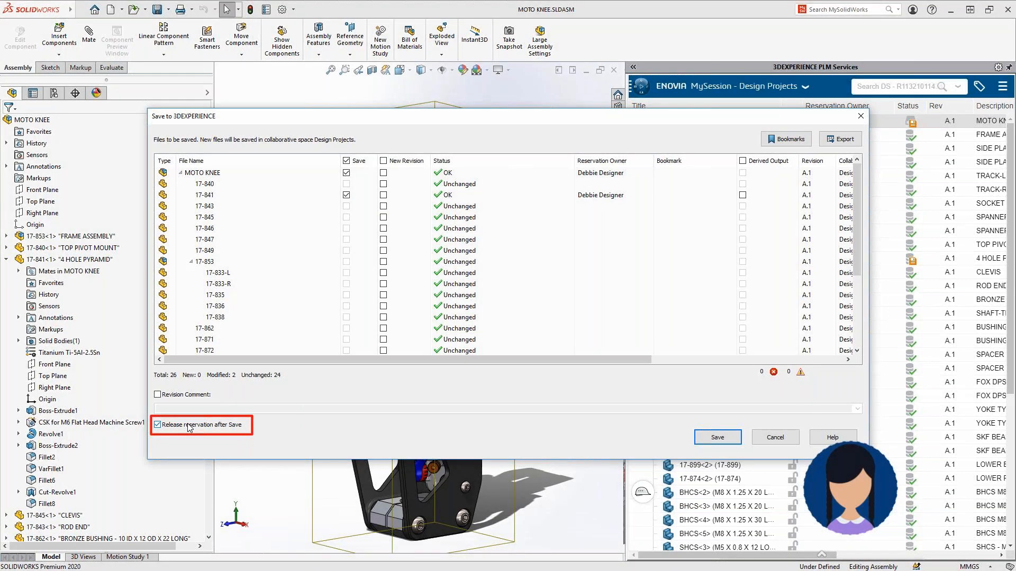
left_click(717, 438)
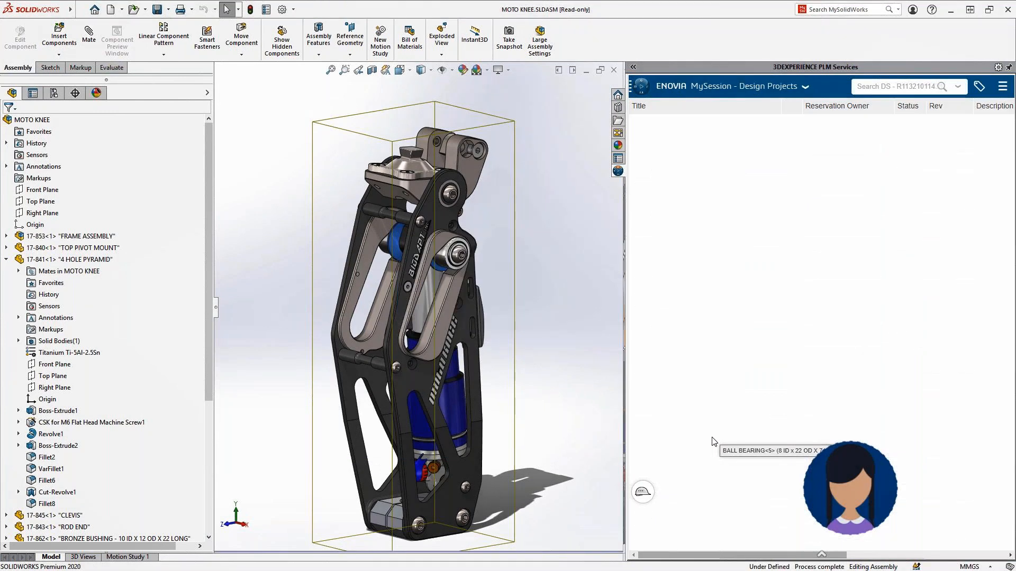
left_click(572, 333)
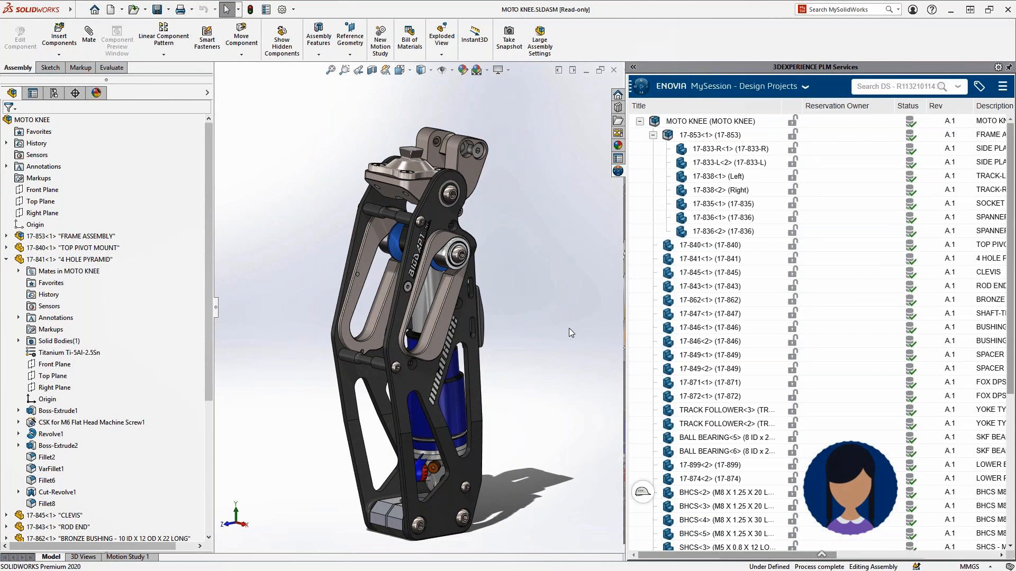